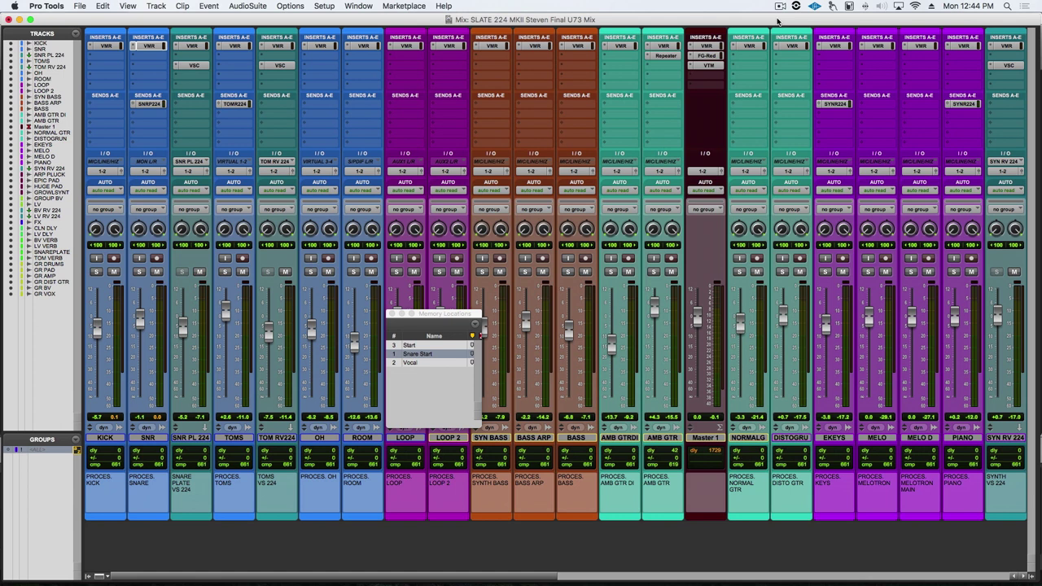
Play back the mix, then solo the SNR snare track.
key("space")
left_click(136, 272)
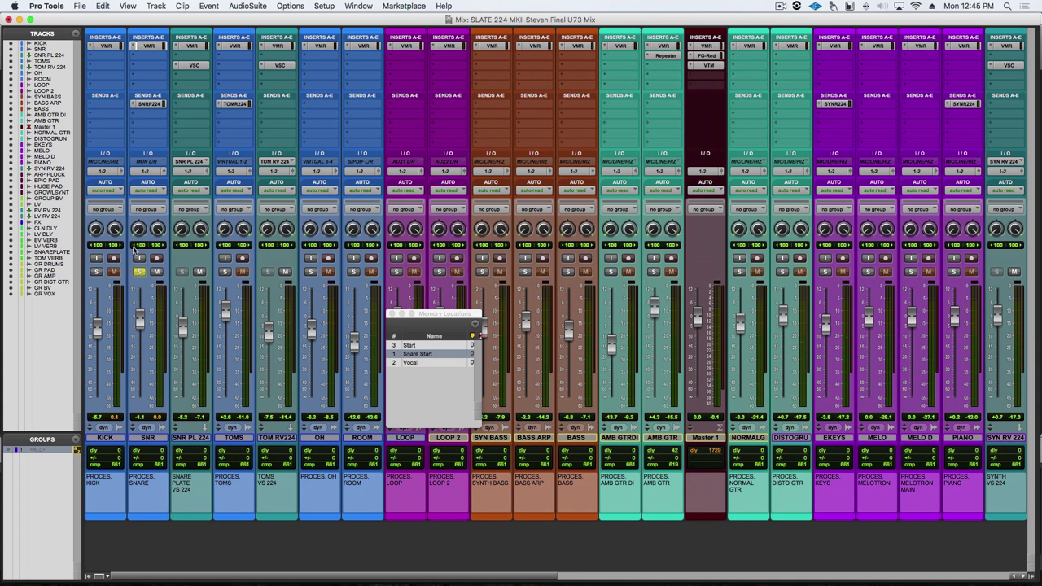
Open the snare's Virtual Mix Rack and toggle the snare plate reverb channel's mute.
left_click(147, 47)
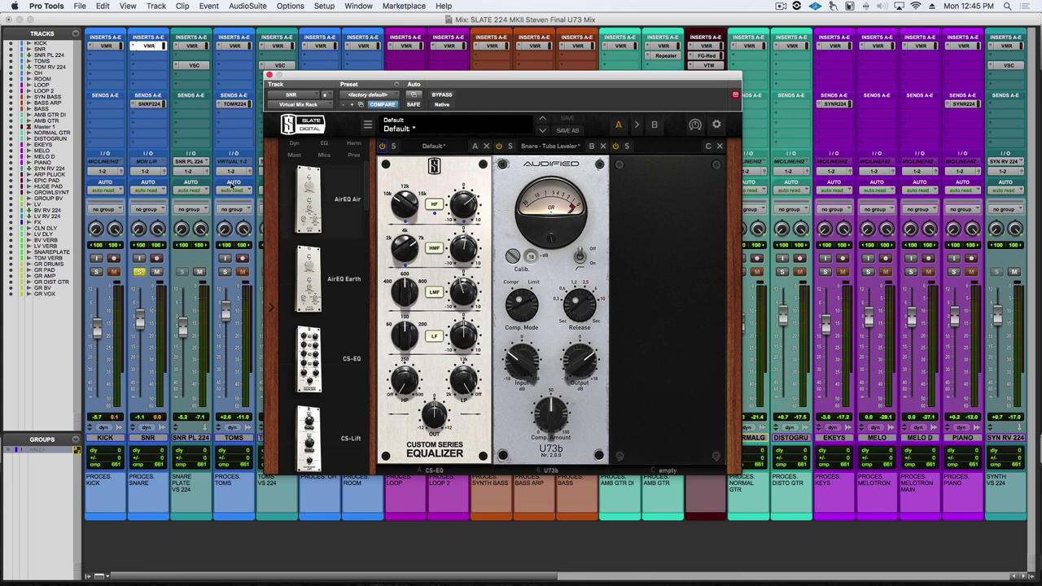
left_click(199, 272)
Mute the SNR PL 224 reverb channel while auditioning the snare's U73b.
left_click(497, 149)
Close the snare rack, solo the overheads instead of the snare, and open their Virtual Mix Rack.
left_click(269, 76)
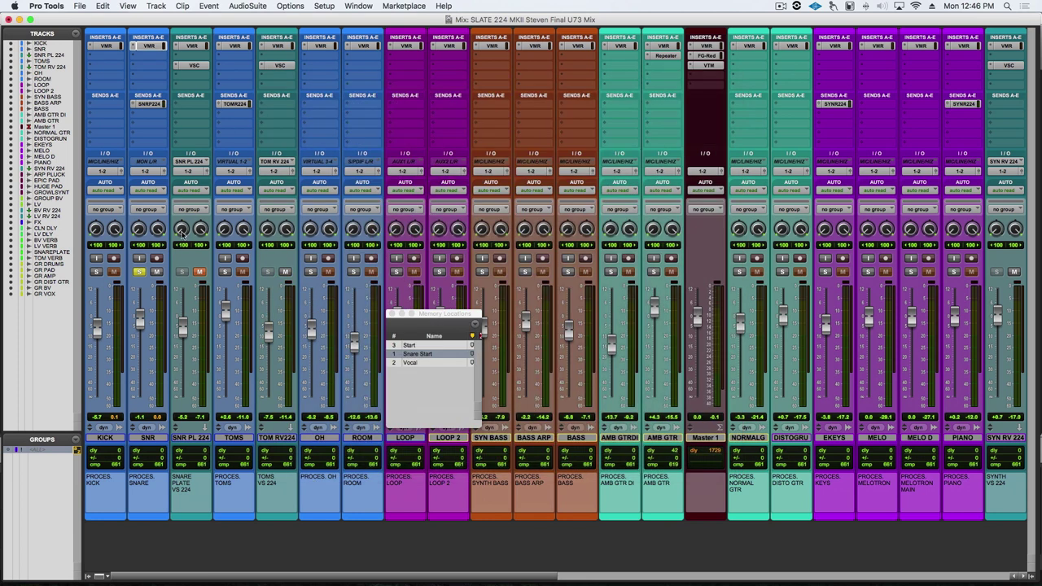
left_click(140, 273)
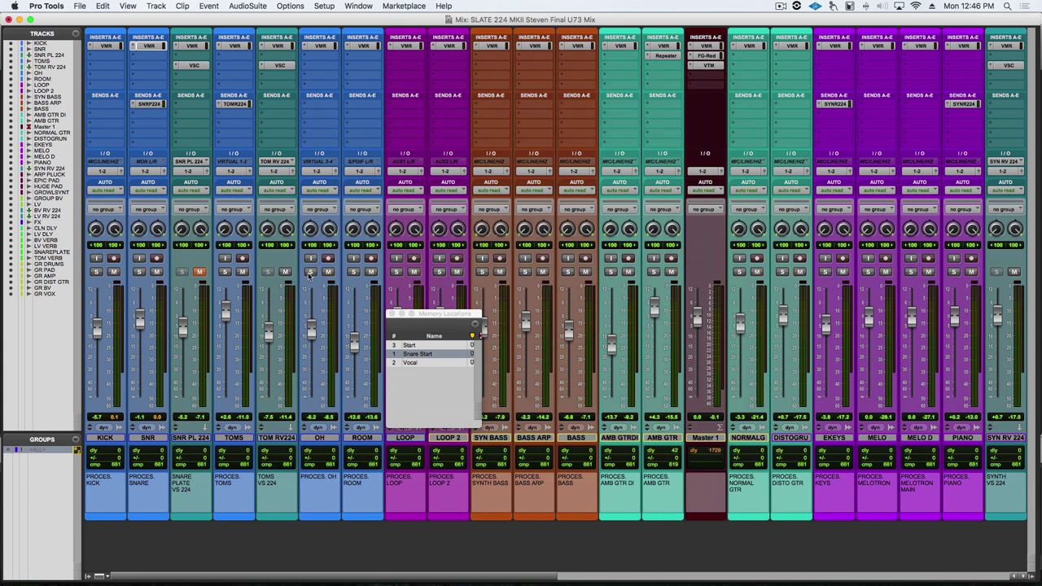
left_click(309, 273)
left_click(322, 46)
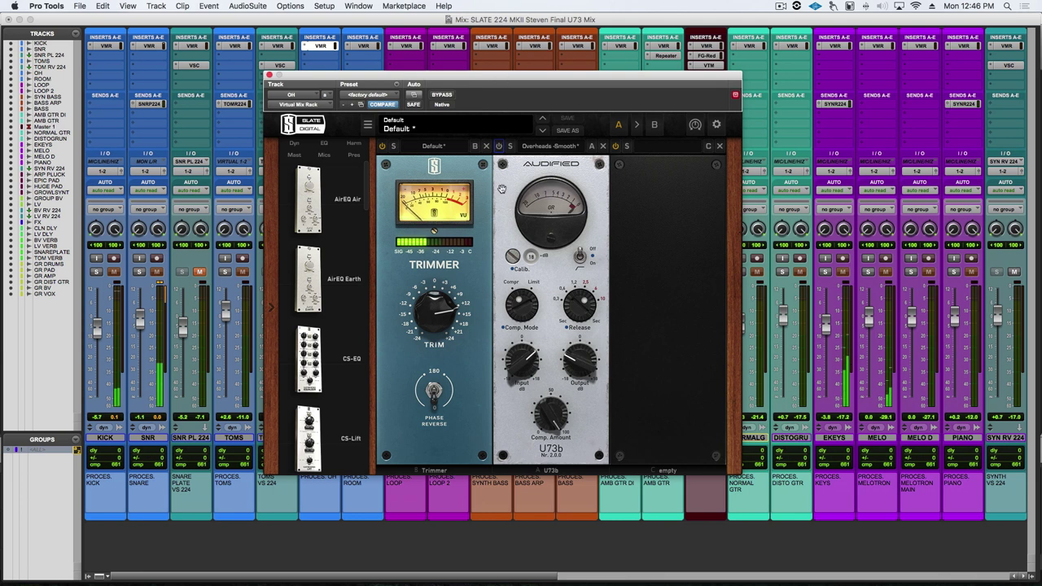
Reposition the overheads rack window and jump to the Vocal memory location.
left_click_drag(499, 78, 660, 80)
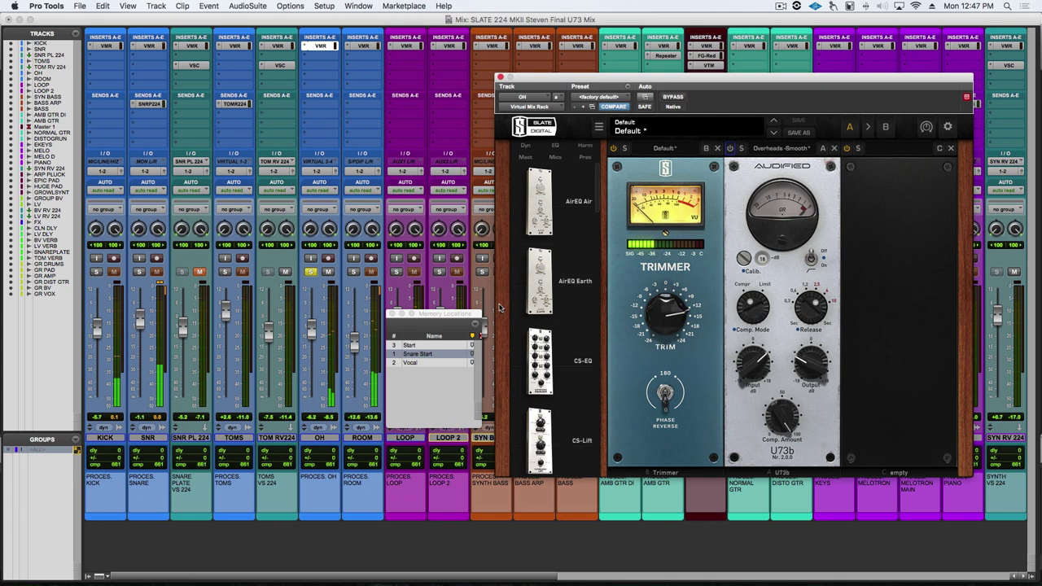
left_click(424, 363)
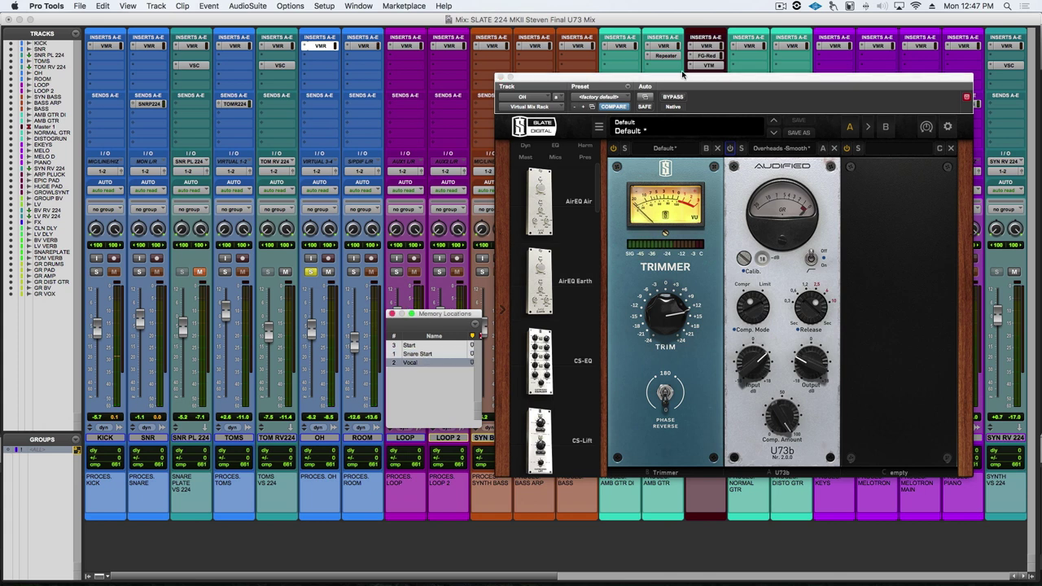
left_click_drag(682, 73, 572, 92)
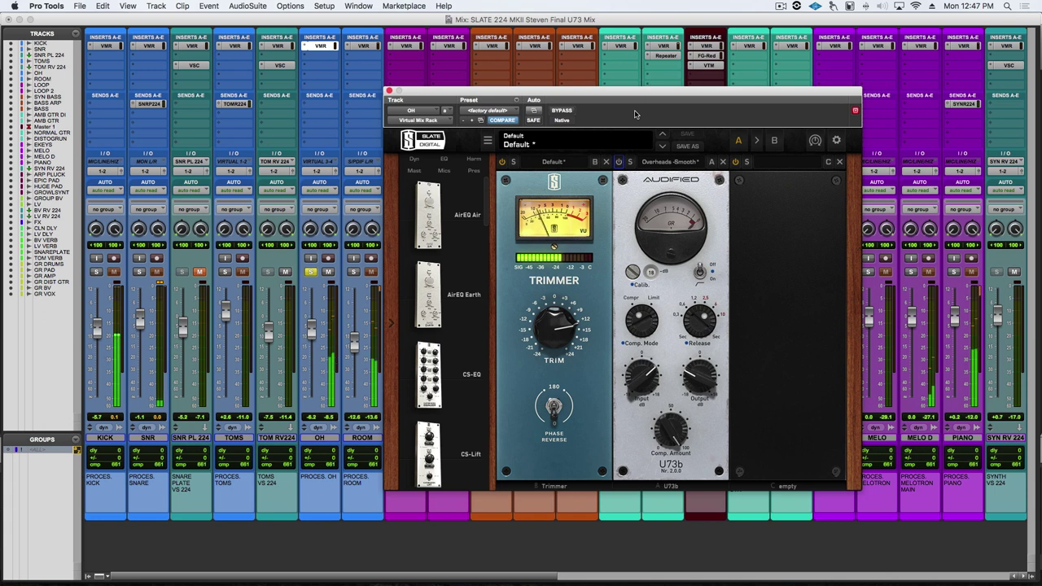
Switch on the overheads' U73b, then close their rack window.
left_click(619, 162)
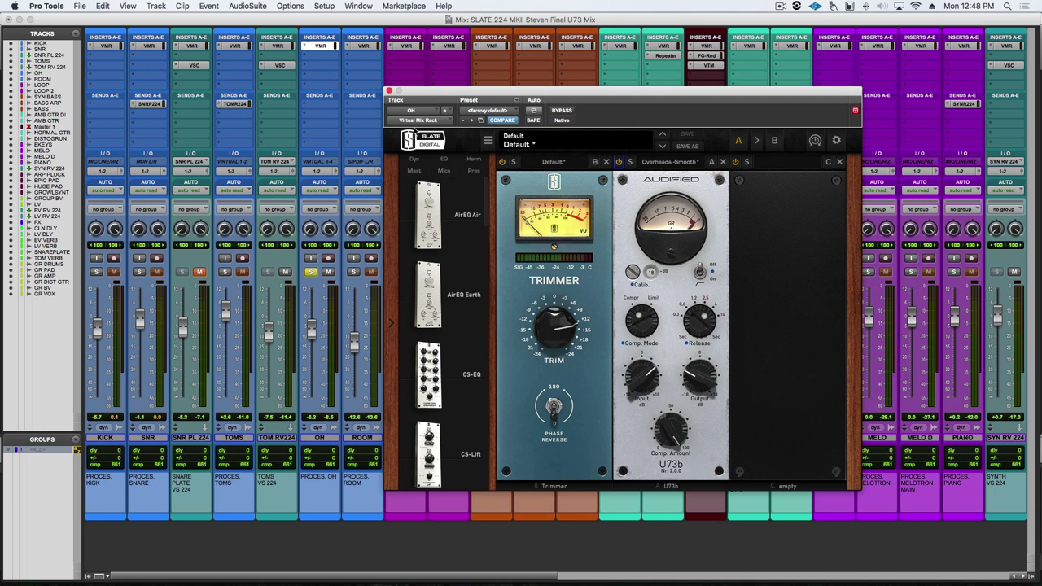
left_click(389, 92)
Unsolo the overheads, solo ROOM, and open its rack with the Drum Room U73b.
left_click(310, 272)
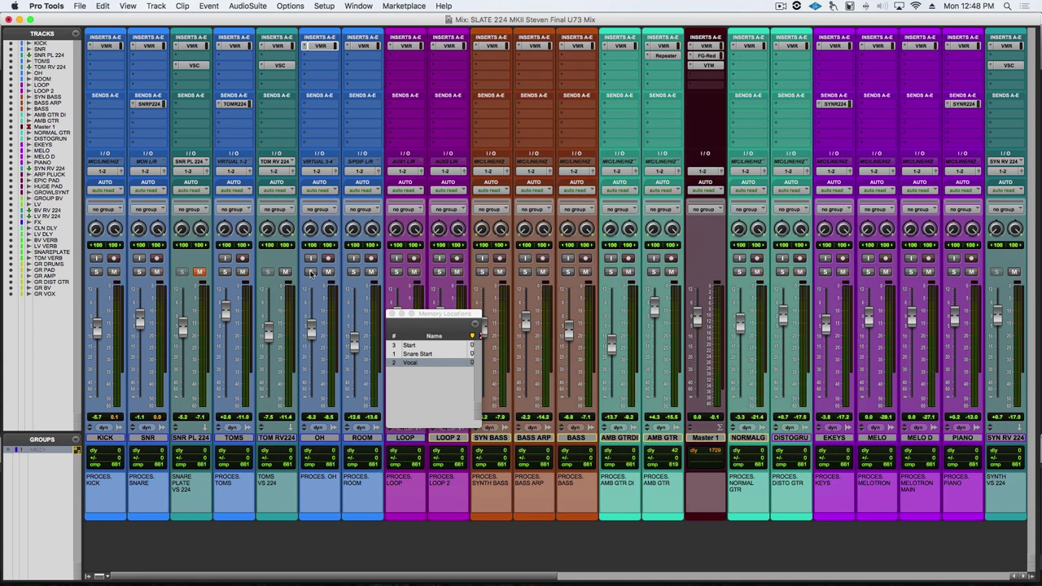
left_click(355, 272)
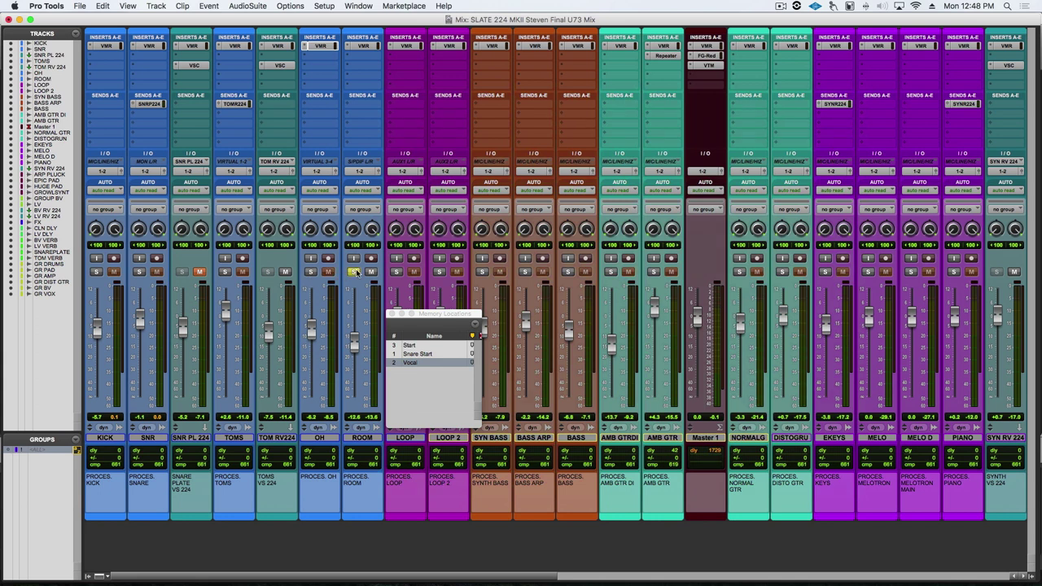
left_click(364, 46)
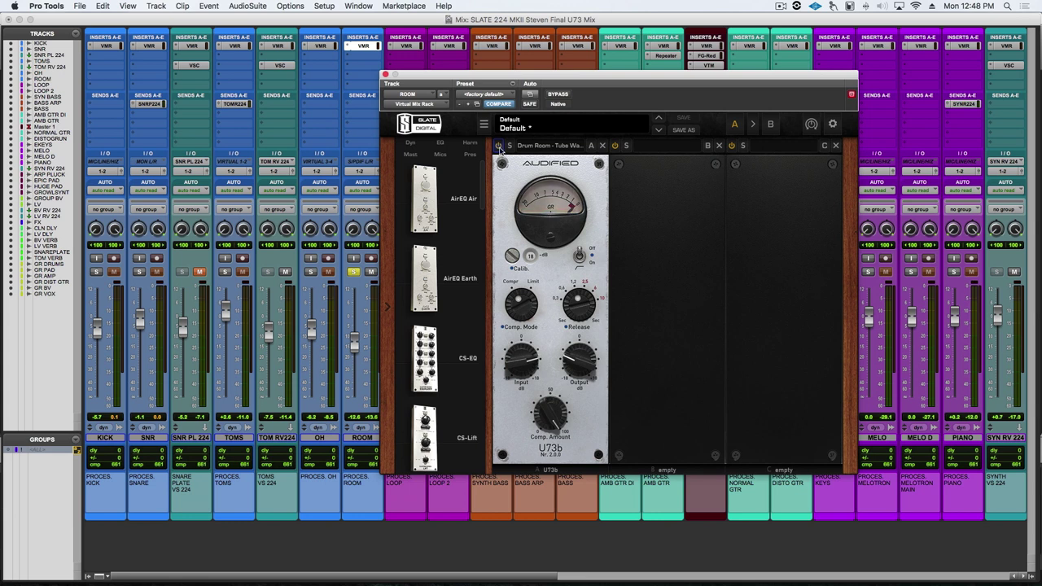
Play back, raise ROOM to +0.4, and switch on its U73b, comparing bypassed and engaged.
key("space")
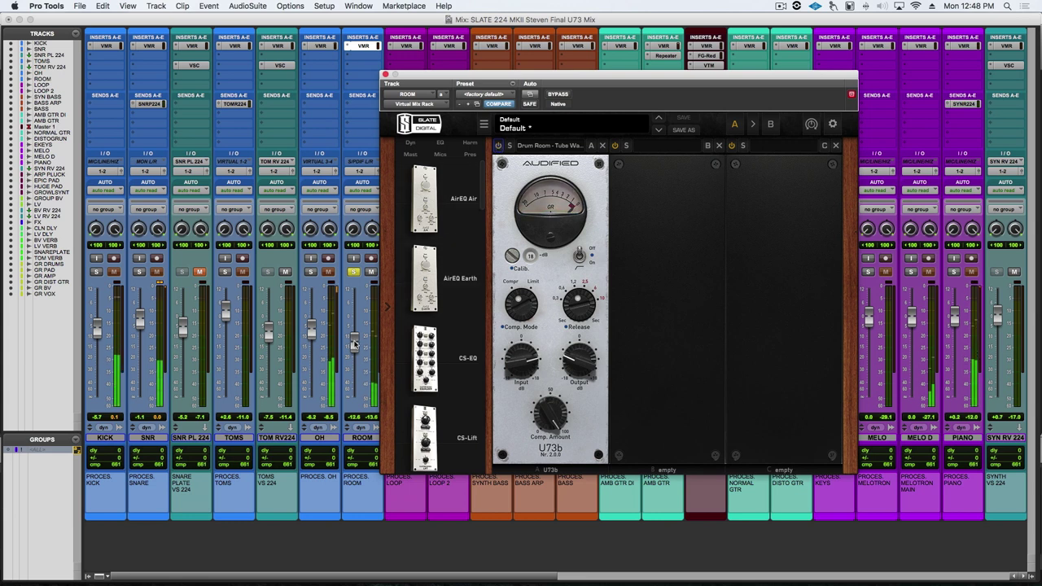
left_click_drag(357, 326, 355, 316)
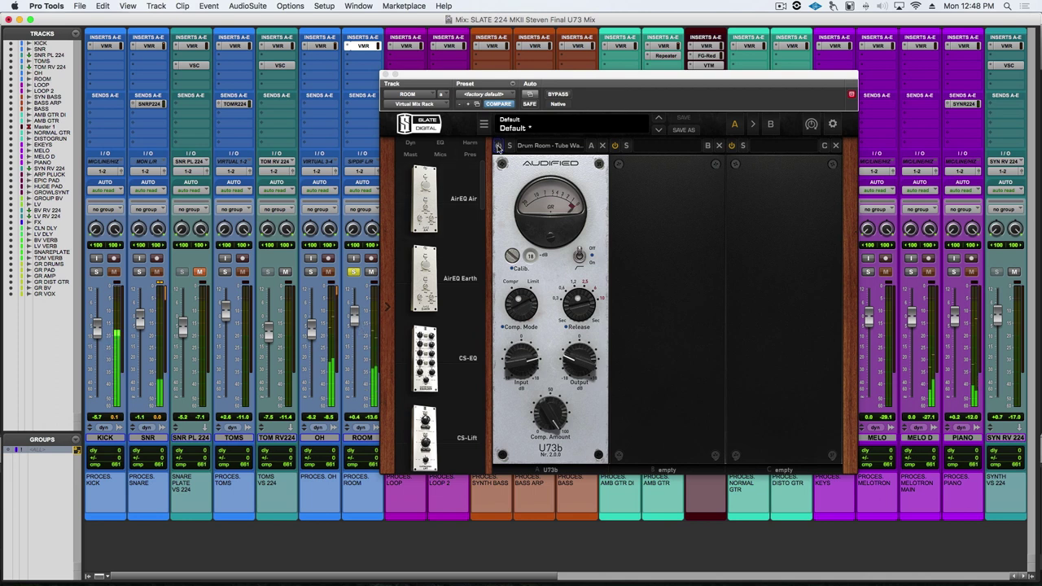
left_click(497, 147)
left_click(498, 146)
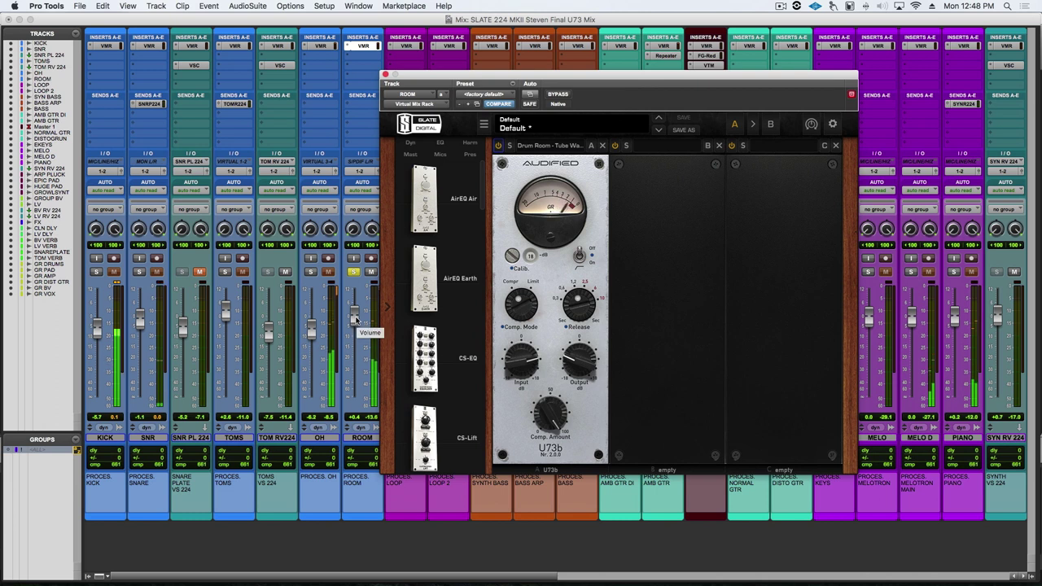
left_click(499, 147)
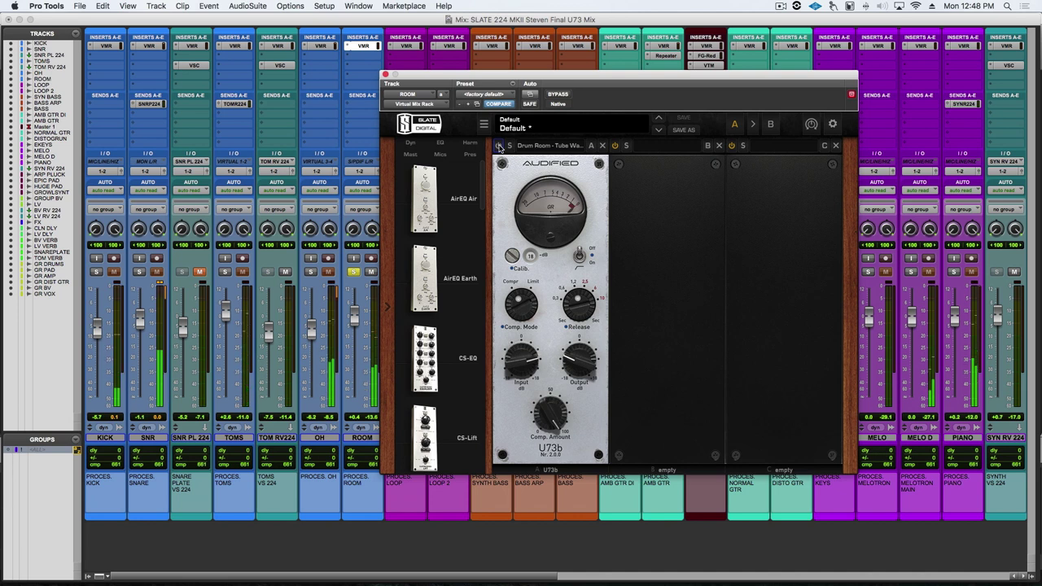
left_click(500, 147)
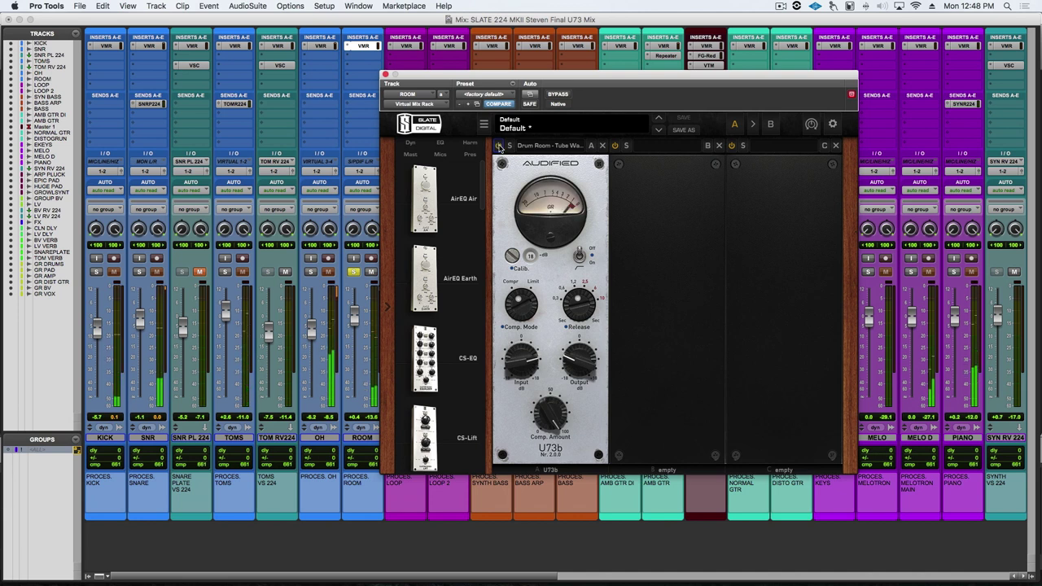
Unsolo ROOM, set its fader to -13.1, and close its rack window.
left_click(353, 273)
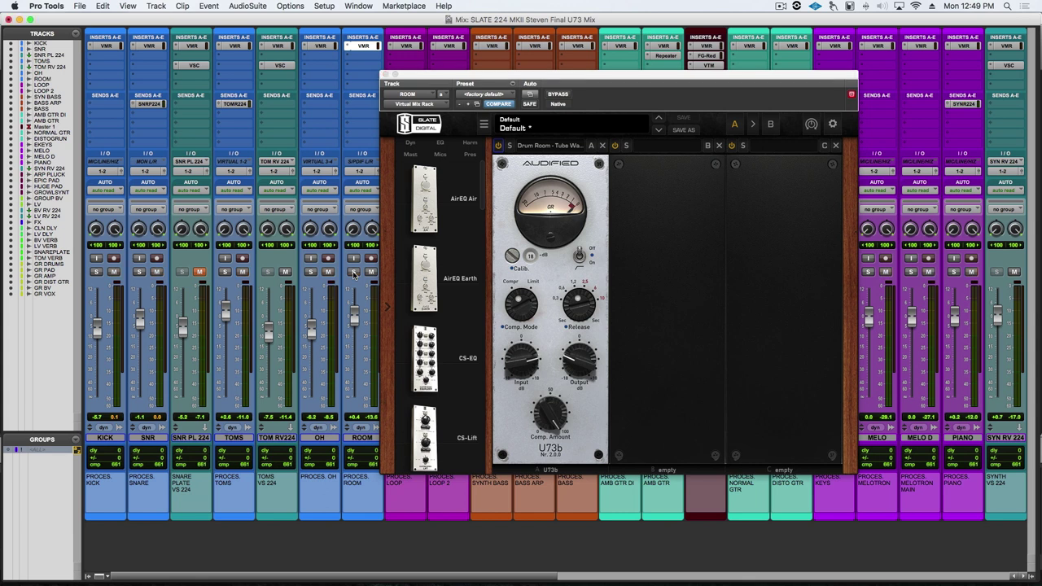
left_click_drag(353, 318, 353, 346)
left_click(386, 75)
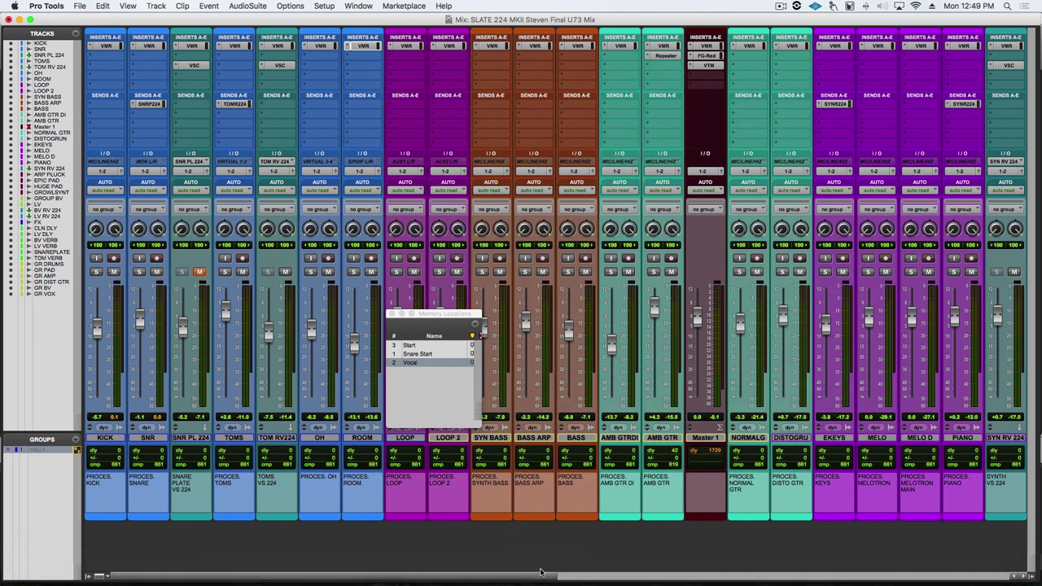
Scroll to the vocals, solo LV, open its Virtual Mix Rack, and switch on the FG-116.
scroll(582, 576, "right", 2)
left_click_drag(582, 576, 780, 570)
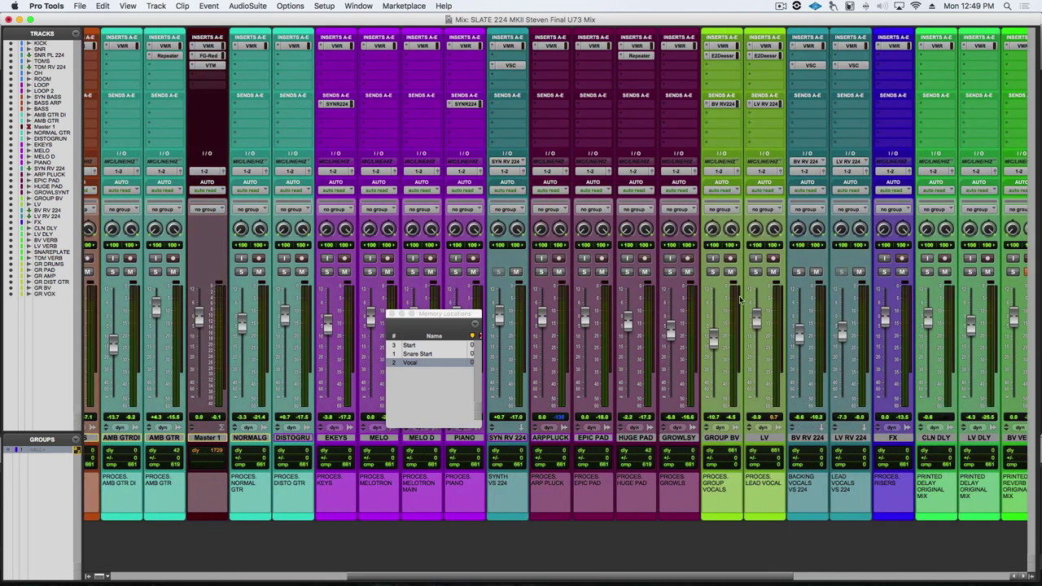
left_click(754, 272)
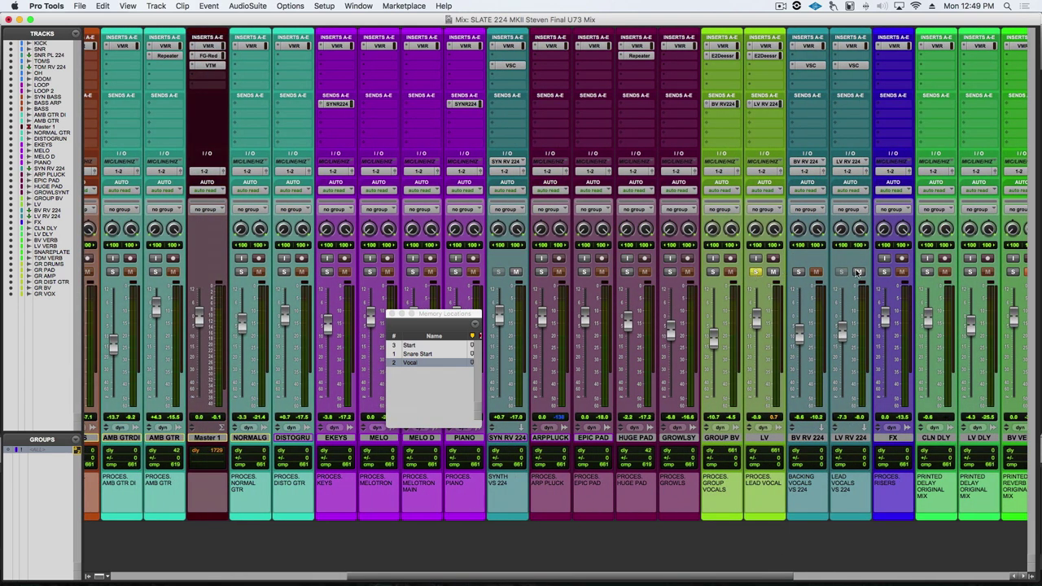
left_click(764, 45)
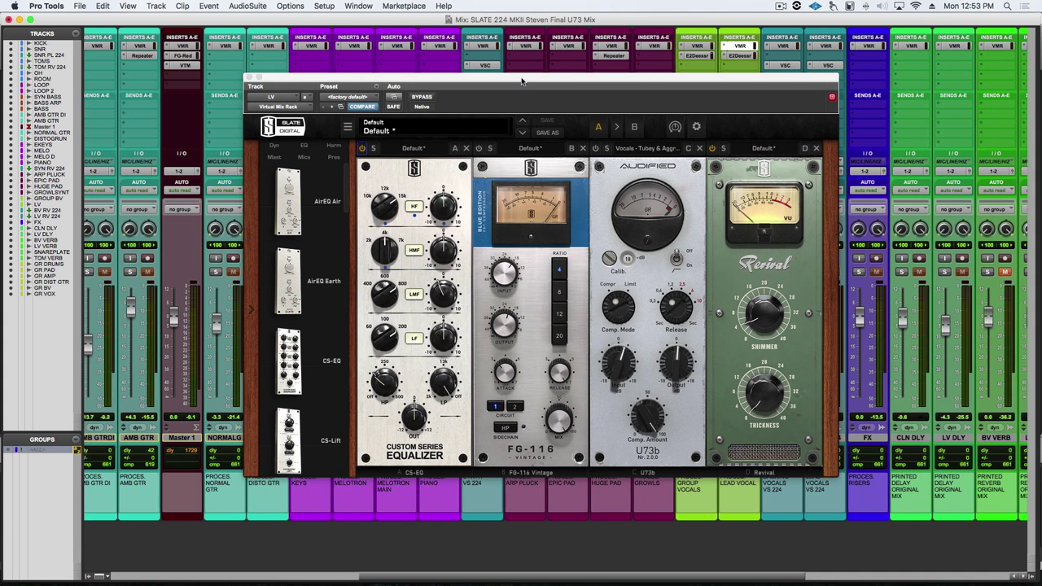
left_click(481, 149)
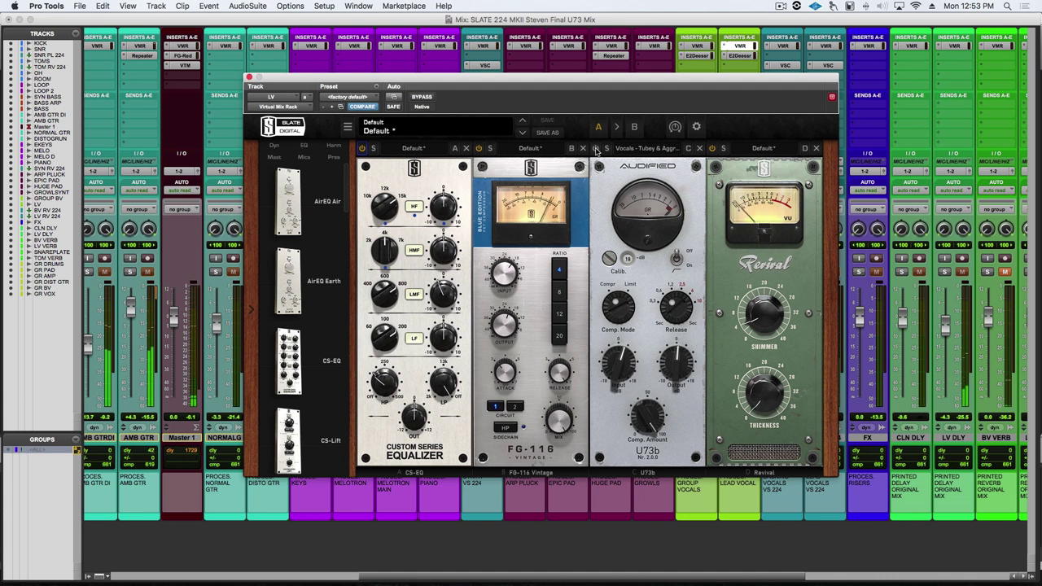
Switch on the lead vocal's U73b running the 'Vocals - Tubey & Aggr…' preset.
left_click(597, 149)
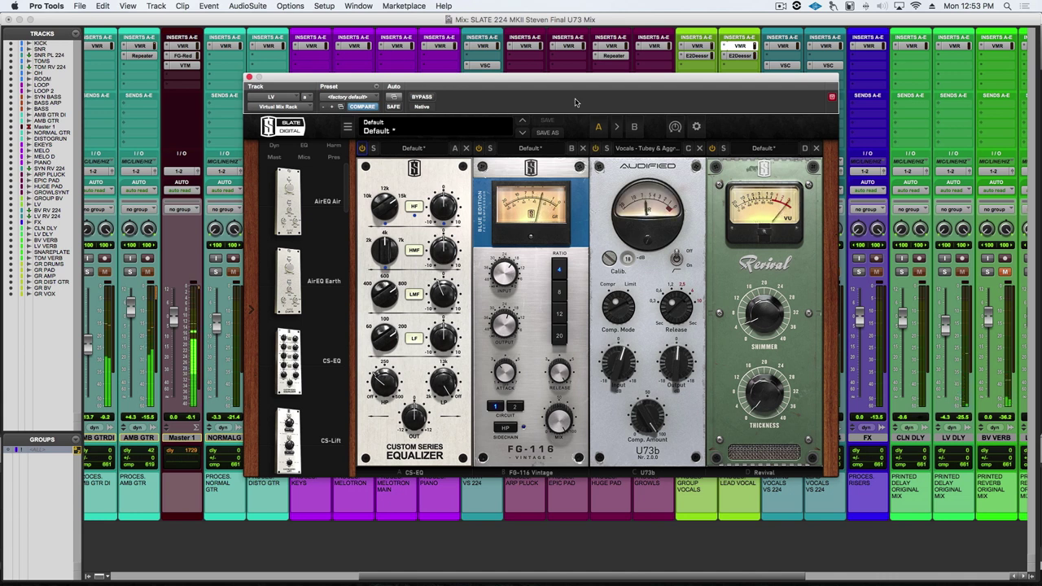